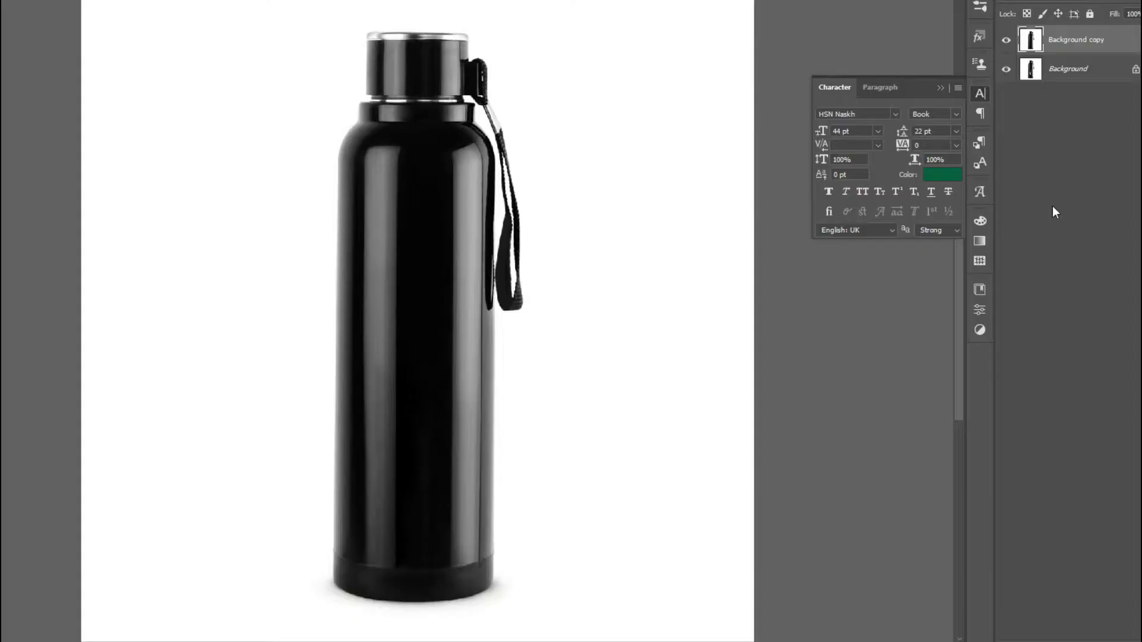
Step: Toggle the Background copy visibility to compare the bottle with and without the logo
left_click(1007, 40)
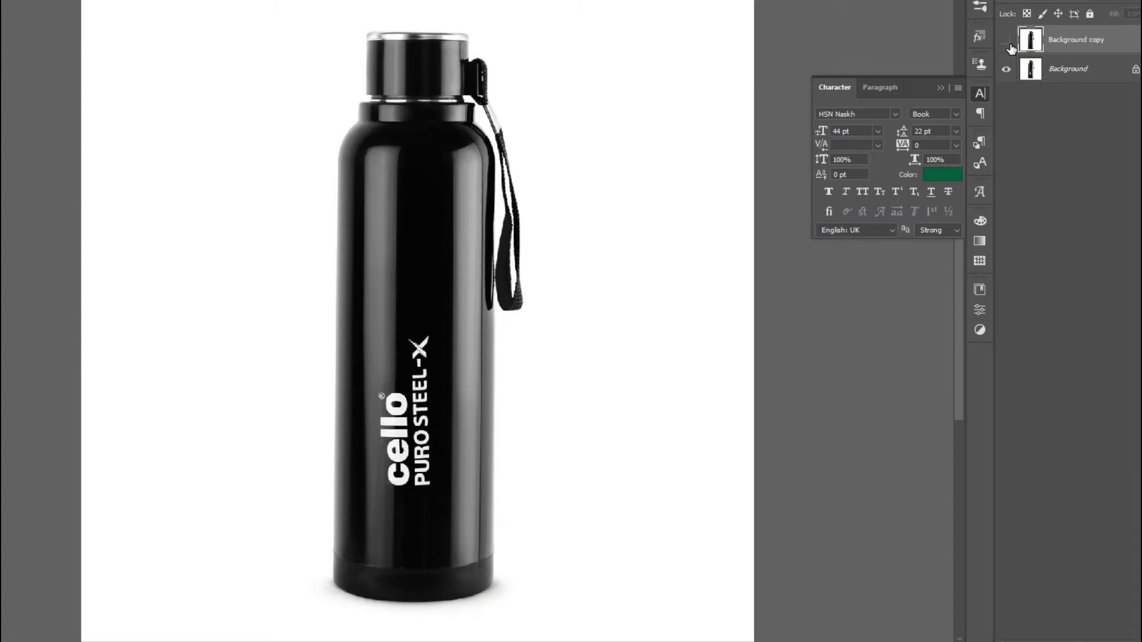
left_click(1008, 40)
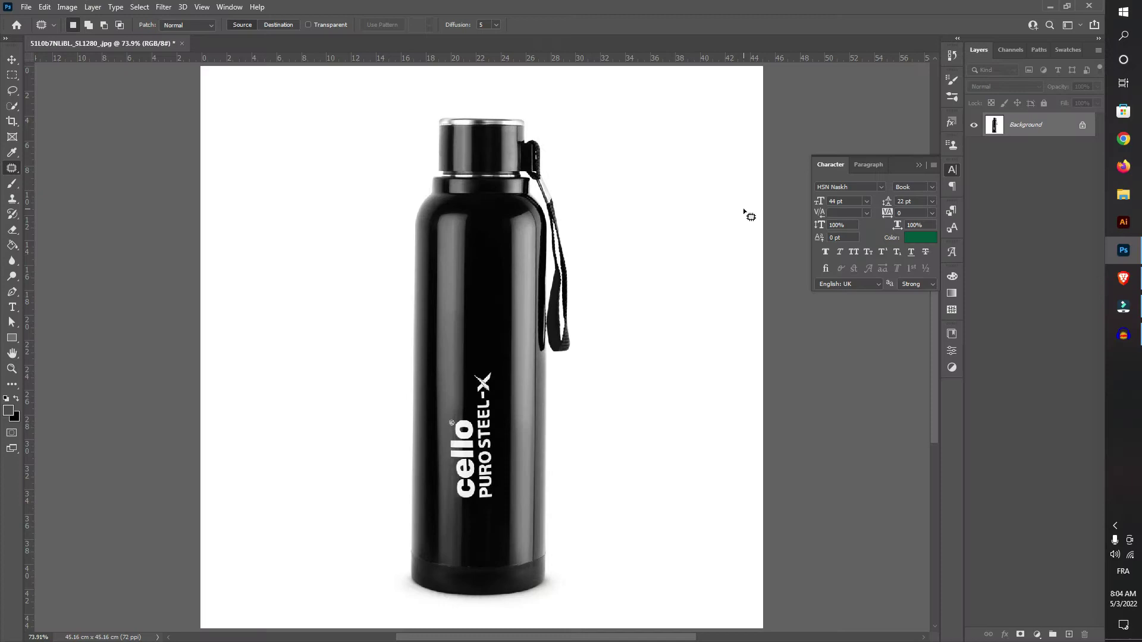
Step: Duplicate the Background layer as Background copy and zoom in on the logo text
left_click_drag(1040, 126, 1067, 634)
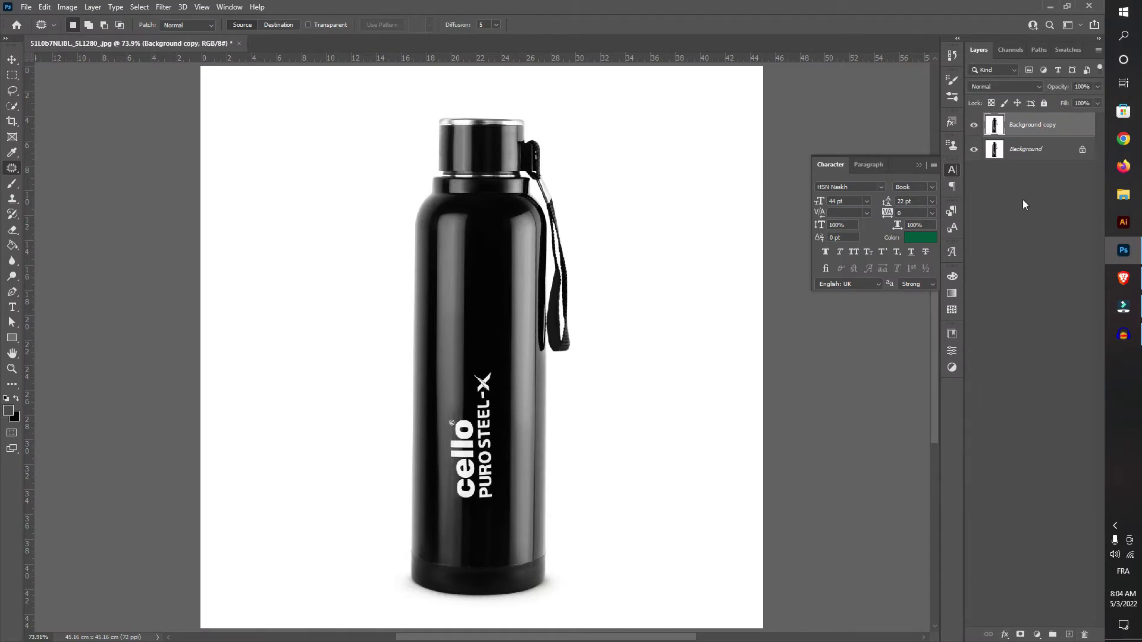
scroll(554, 335, "up", 5)
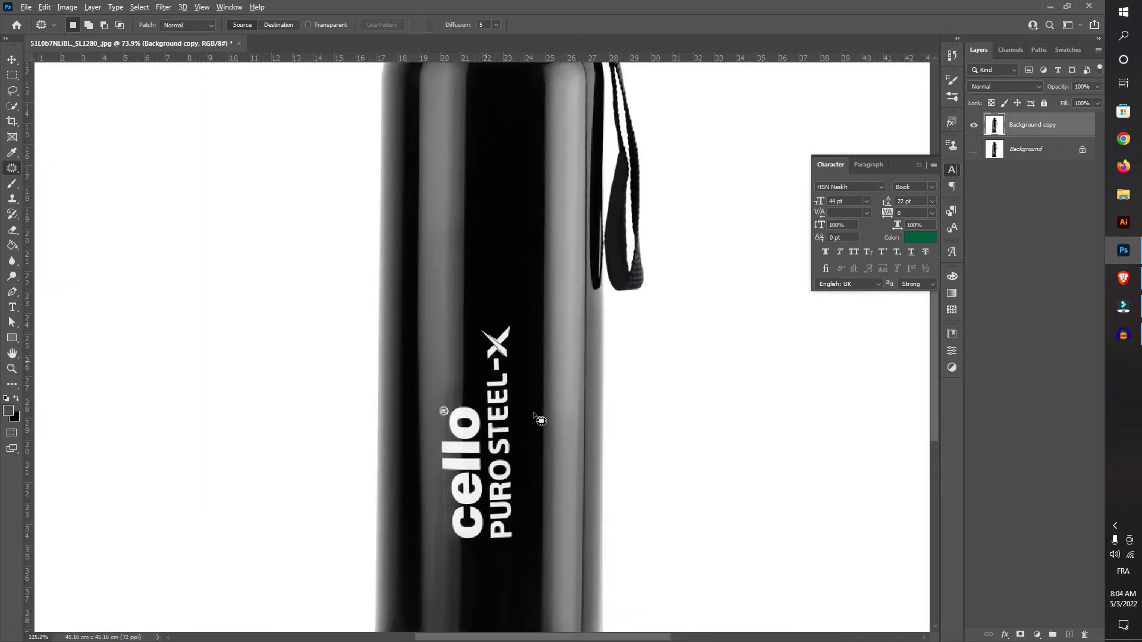
left_click_drag(507, 405, 516, 334)
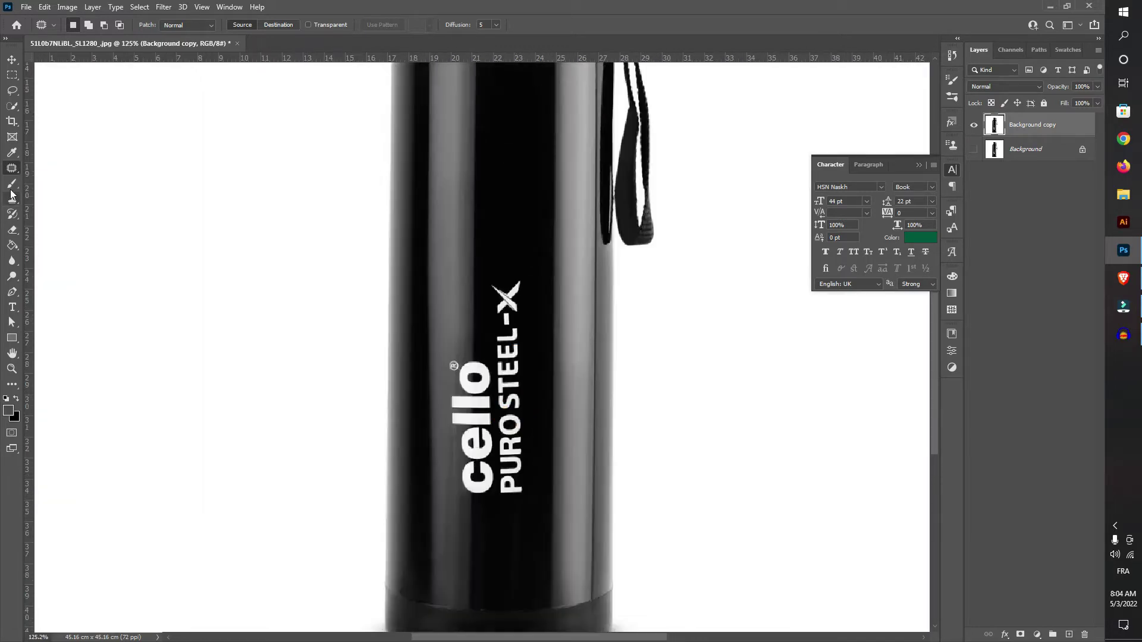
right_click(26, 175)
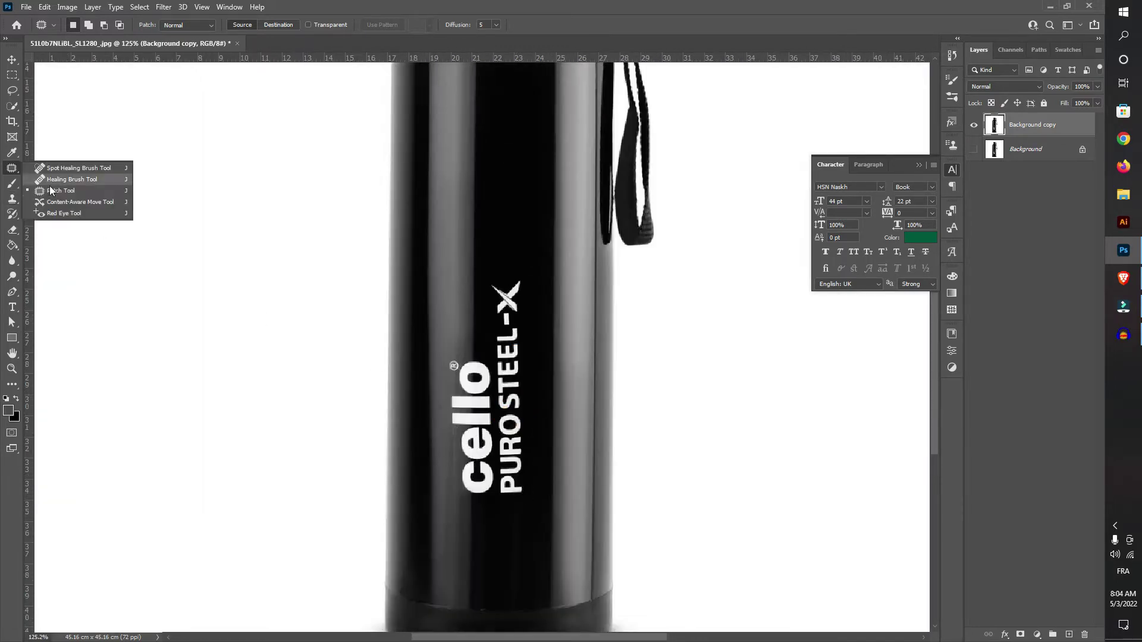
left_click(87, 171)
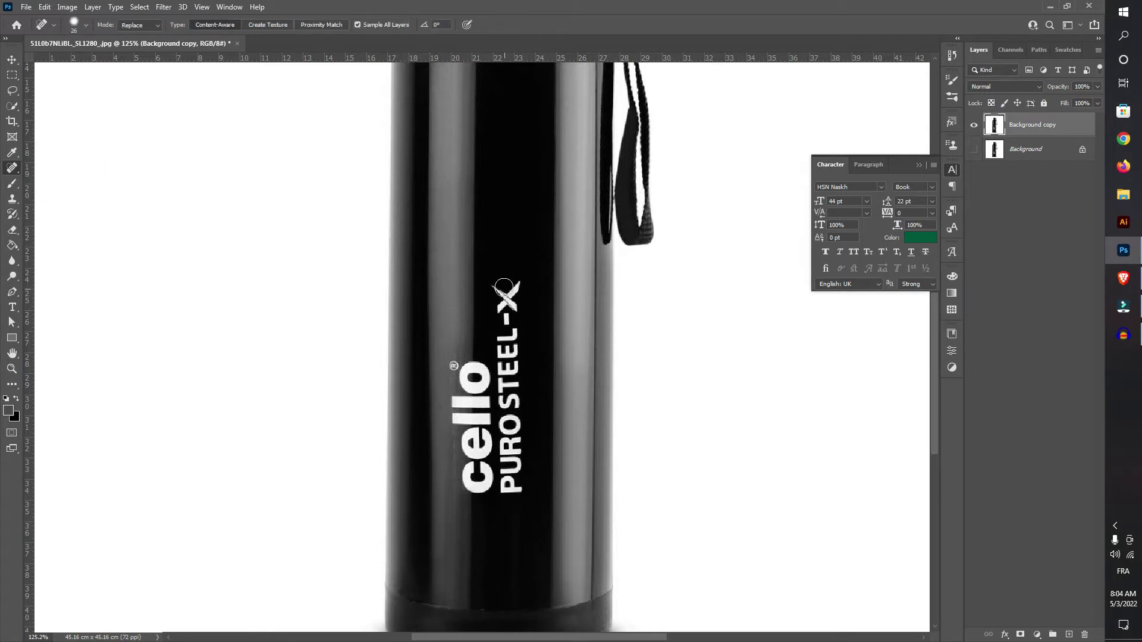
mouse_move(503, 288)
left_mouse_down()
mouse_move(498, 461)
mouse_move(471, 366)
left_mouse_up()
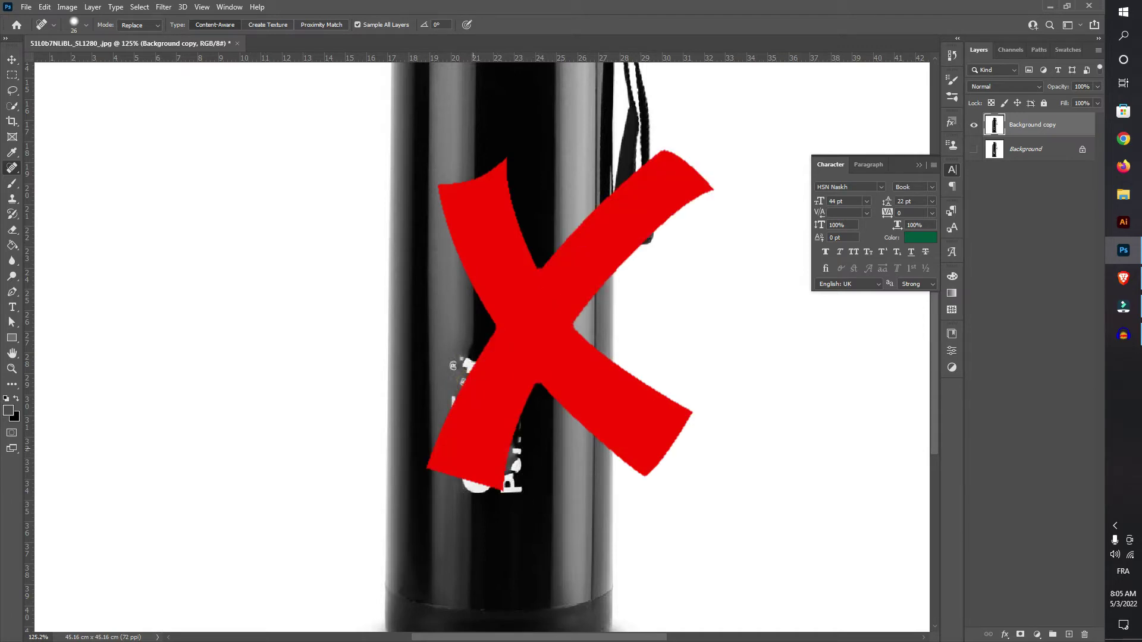
key("ctrl+z")
key("ctrl+z")
key("ctrl+z")
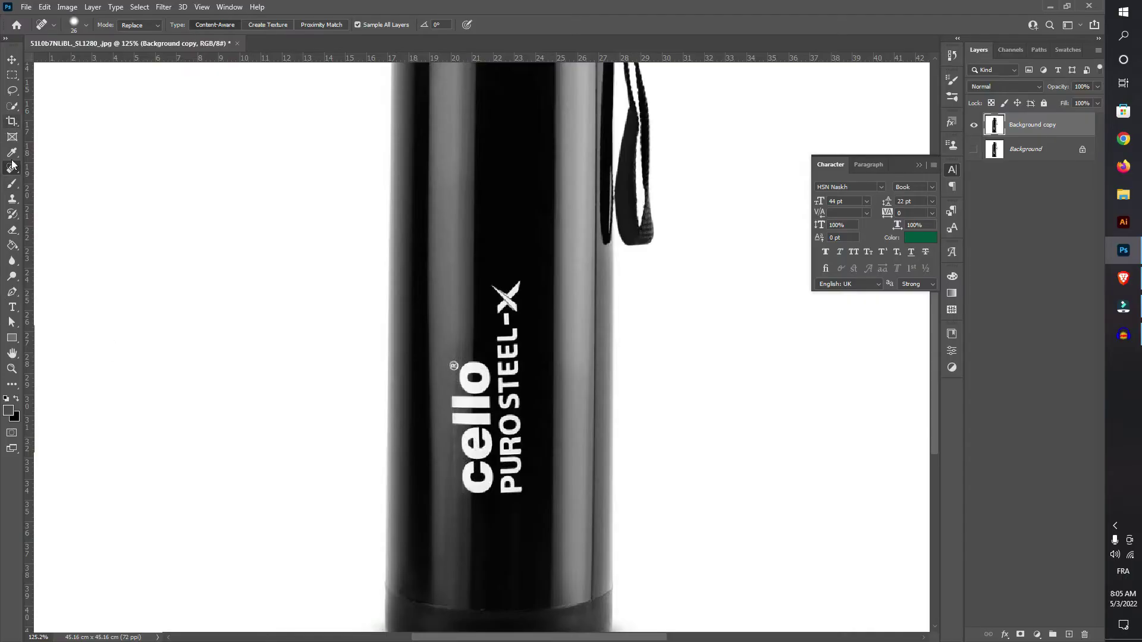
right_click(9, 158)
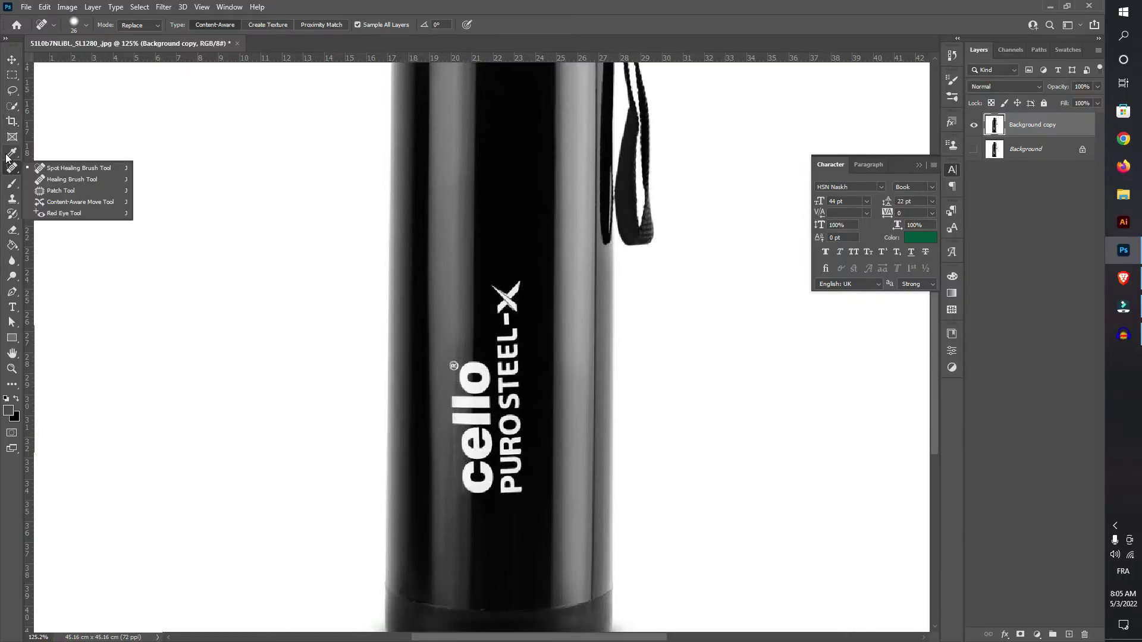
Step: Select the Patch Tool and begin a freehand outline around the logo text
left_click(57, 191)
left_click_drag(537, 283, 536, 344)
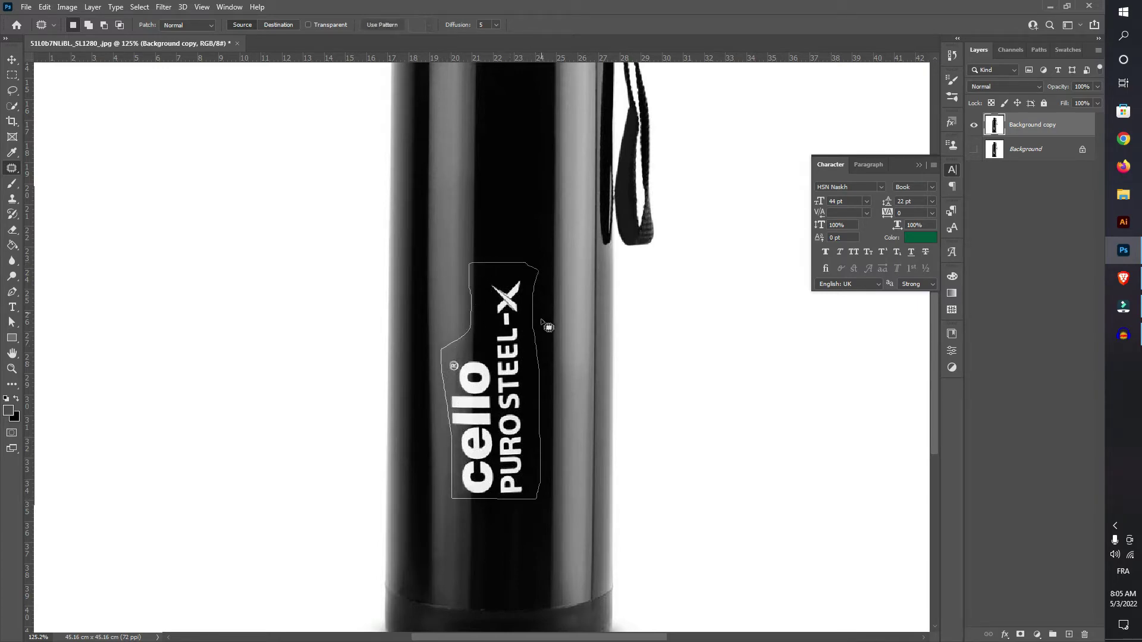
Step: Close the logo outline and patch it with clean black bottle surface until the text vanishes
left_click_drag(478, 304, 537, 277)
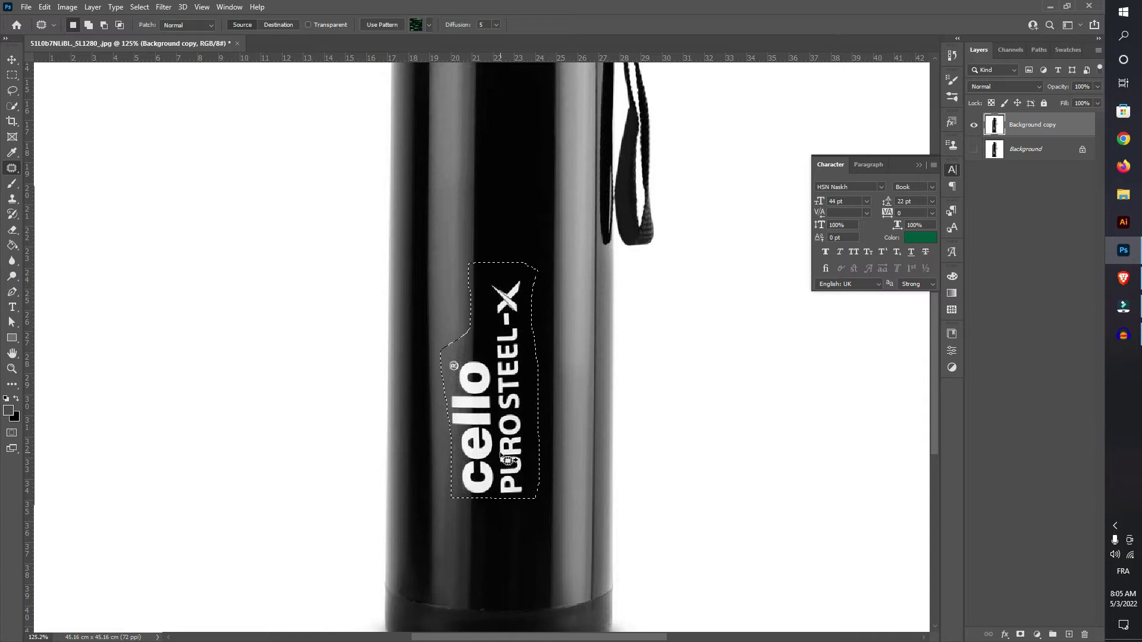
mouse_move(505, 458)
left_mouse_down()
mouse_move(504, 419)
mouse_move(477, 402)
left_mouse_up()
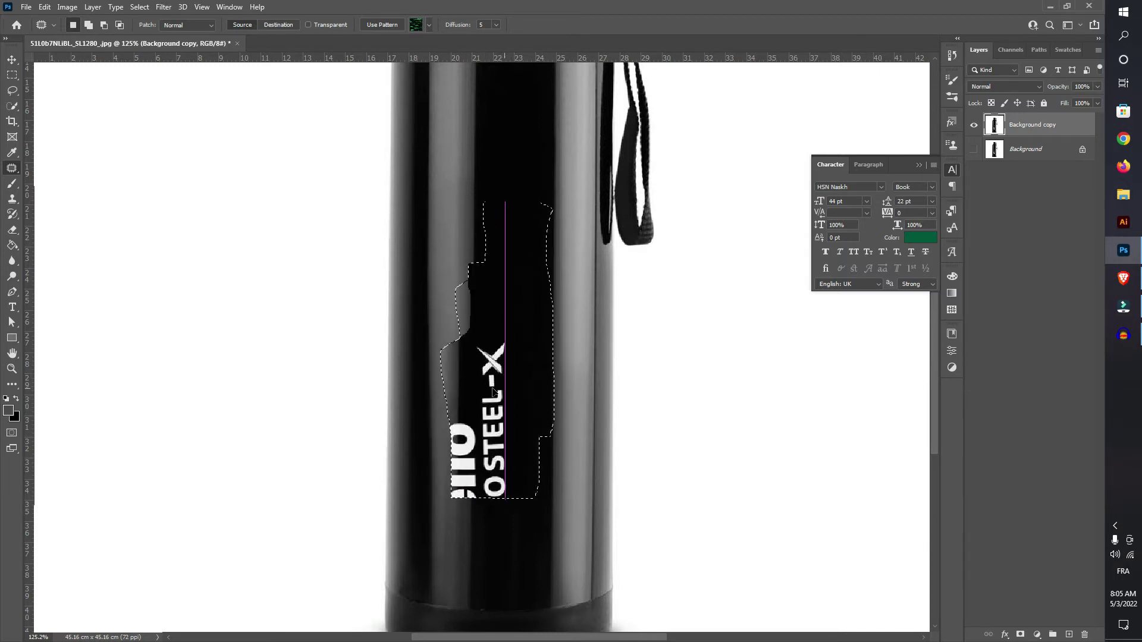
left_click_drag(477, 402, 502, 403)
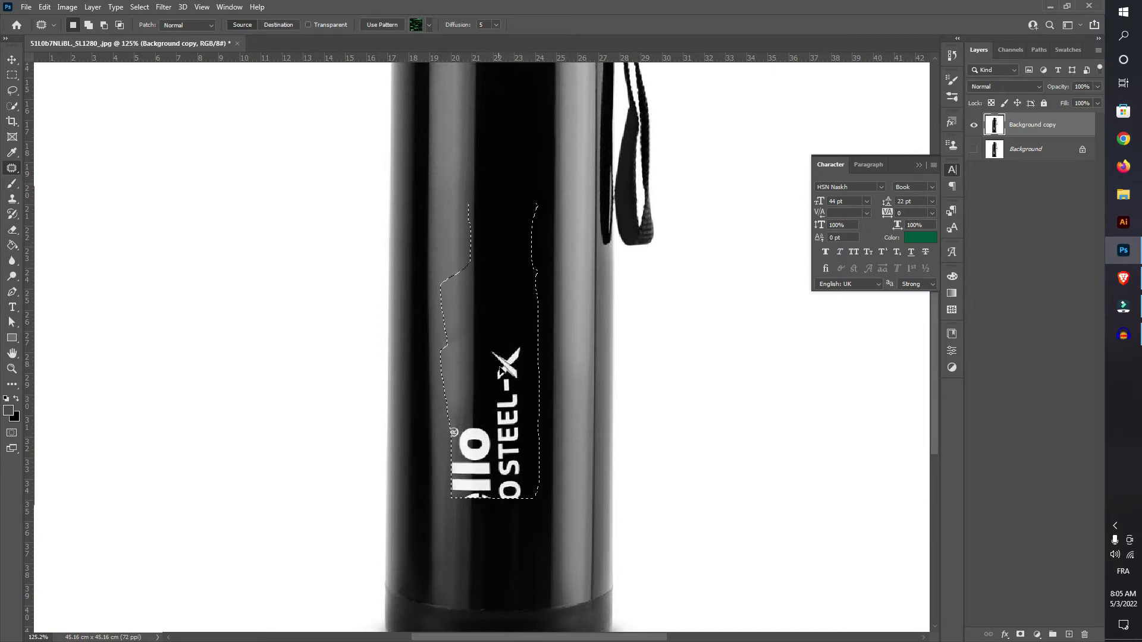
mouse_move(503, 404)
left_mouse_down()
mouse_move(513, 372)
mouse_move(504, 386)
mouse_move(474, 365)
mouse_move(497, 345)
mouse_move(509, 398)
left_mouse_up()
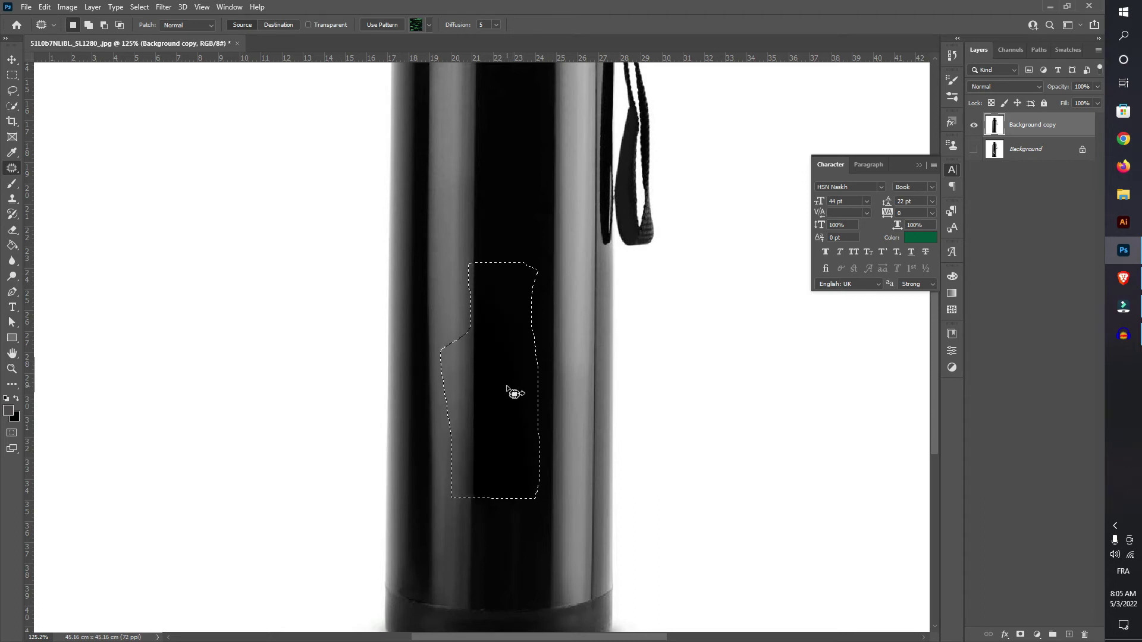
mouse_move(510, 369)
left_mouse_down()
mouse_move(507, 352)
mouse_move(512, 390)
mouse_move(505, 349)
mouse_move(513, 393)
left_mouse_up()
Step: Deselect, then patch the faint leftover marks near the bottle's bottom with nearby clean surface
key("ctrl+d")
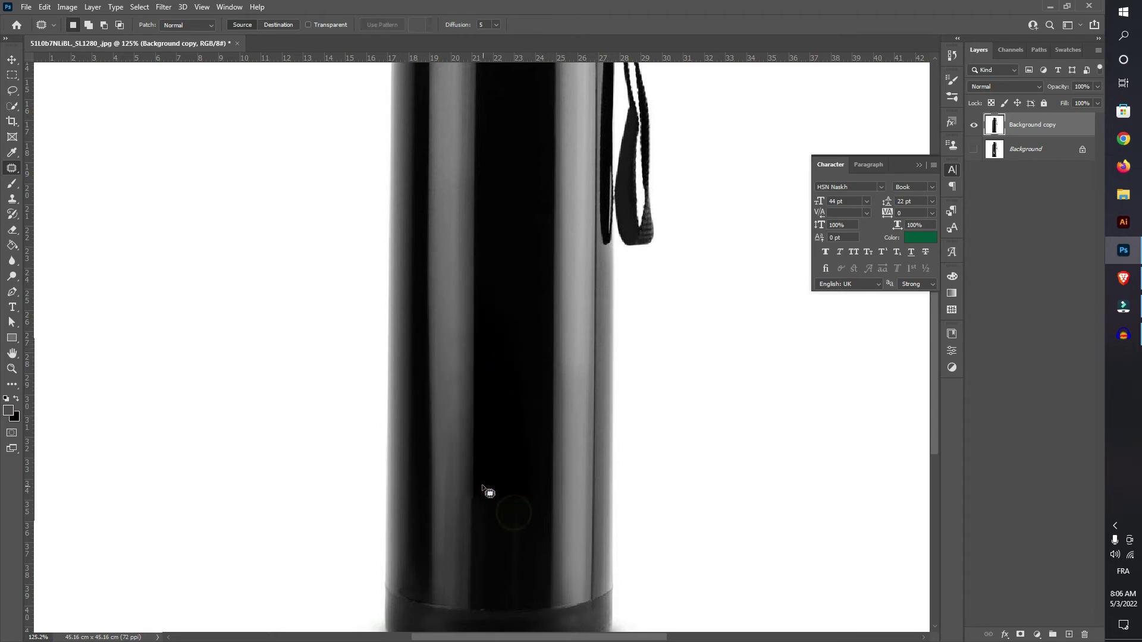
mouse_move(528, 528)
left_mouse_down()
mouse_move(490, 485)
mouse_move(498, 518)
mouse_move(489, 497)
mouse_move(505, 486)
mouse_move(462, 560)
mouse_move(489, 505)
left_mouse_up()
left_click(513, 552)
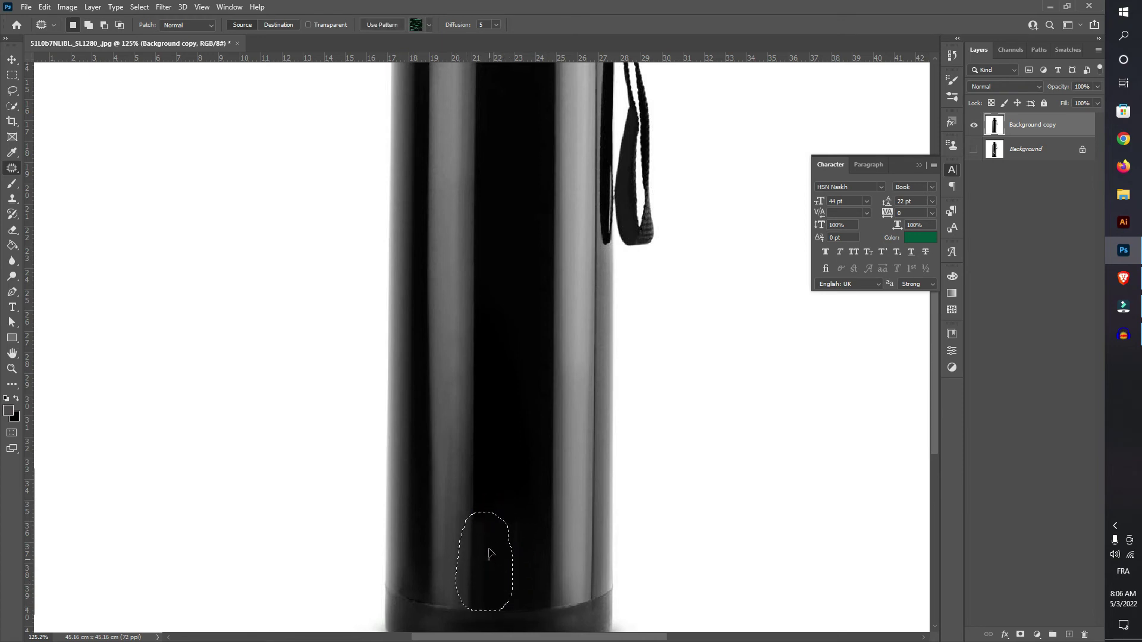
left_click_drag(491, 462, 516, 430)
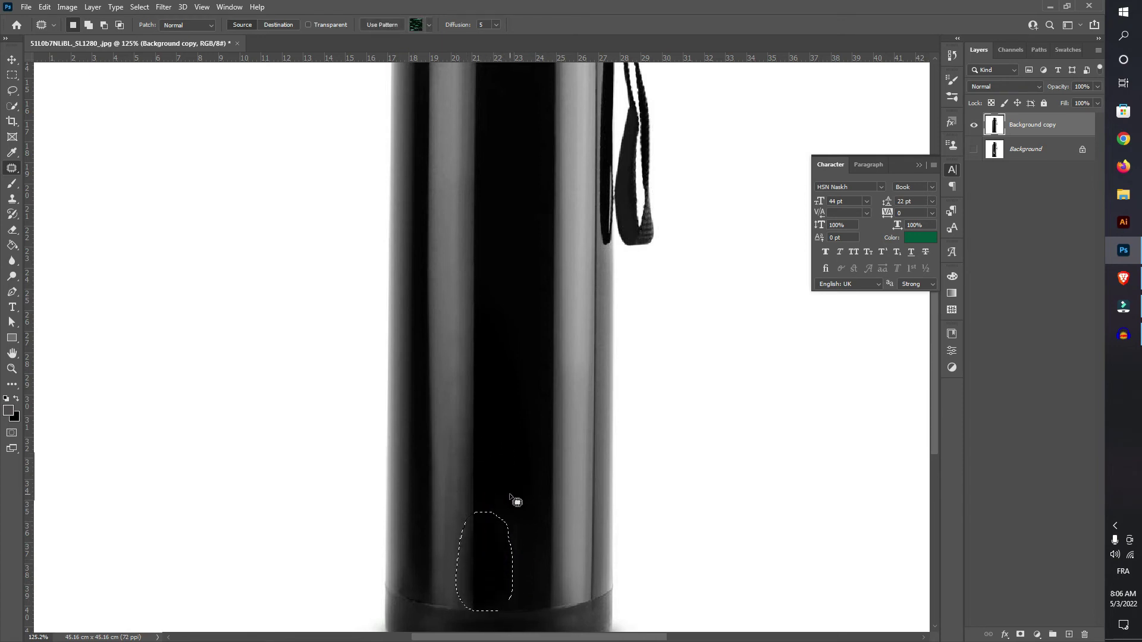
left_click(510, 495)
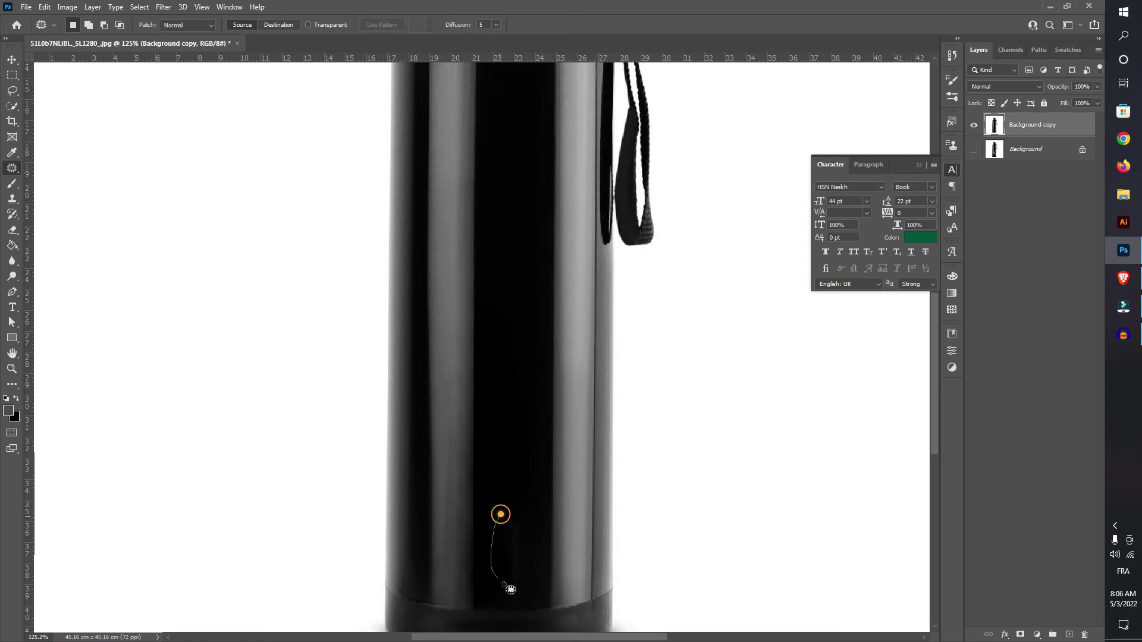
left_click_drag(510, 589, 498, 515)
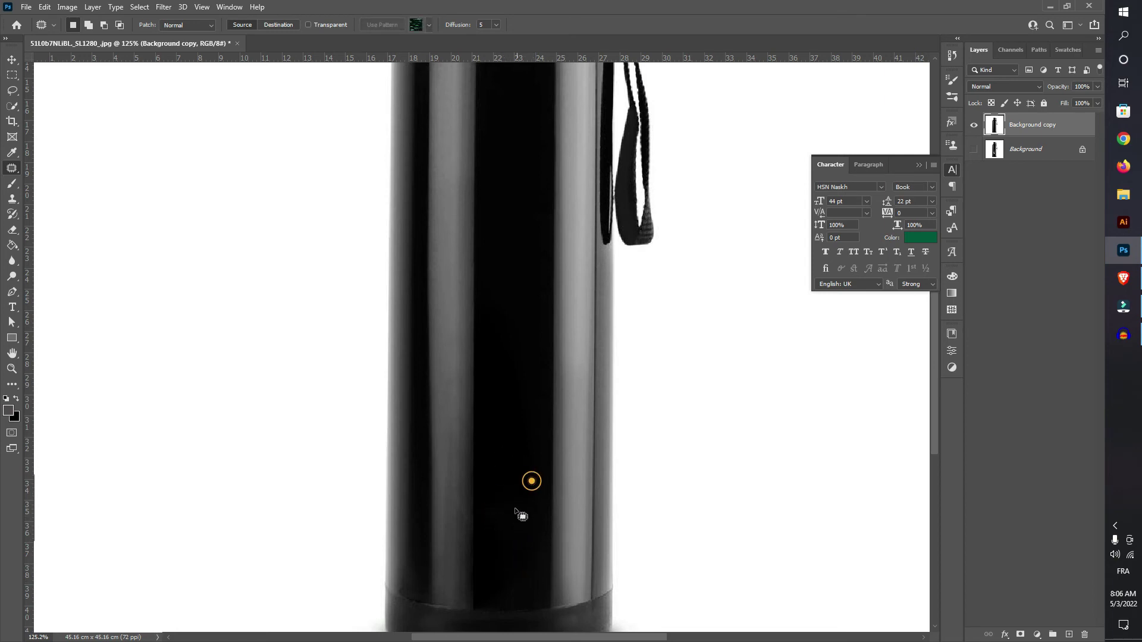
key("ctrl+0")
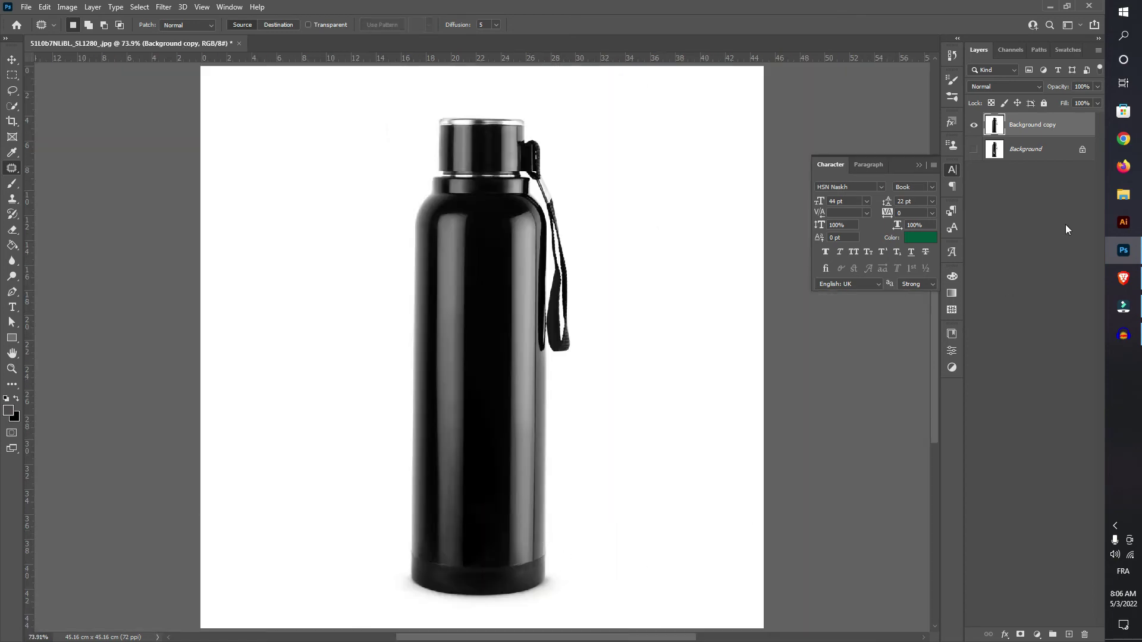
left_click(973, 149)
left_click(972, 126)
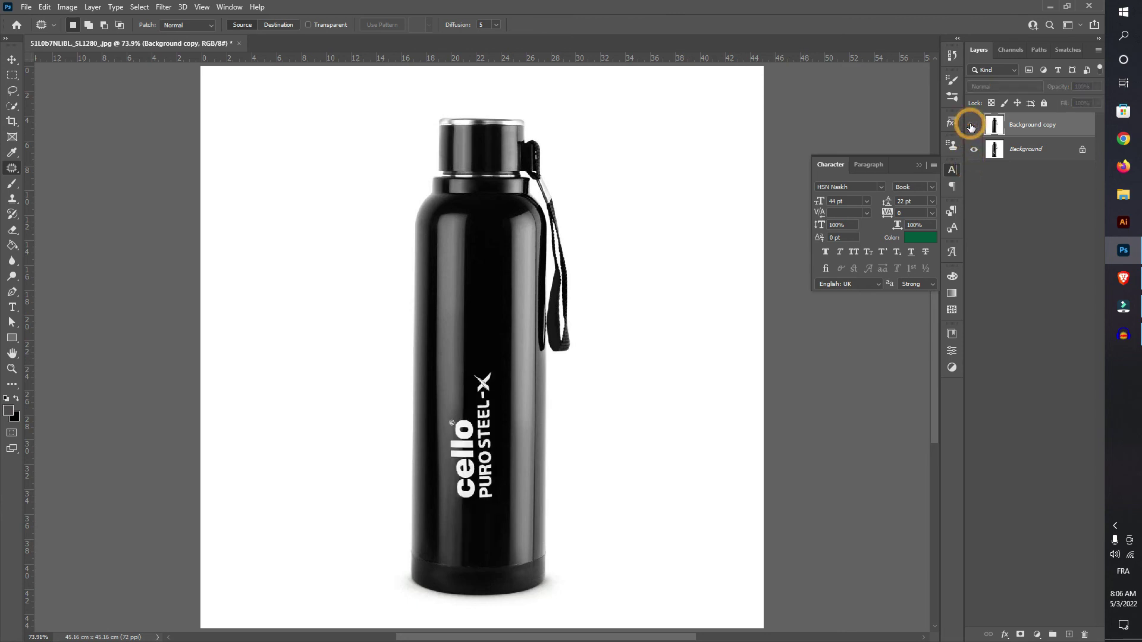
left_click(973, 125)
left_click(973, 125)
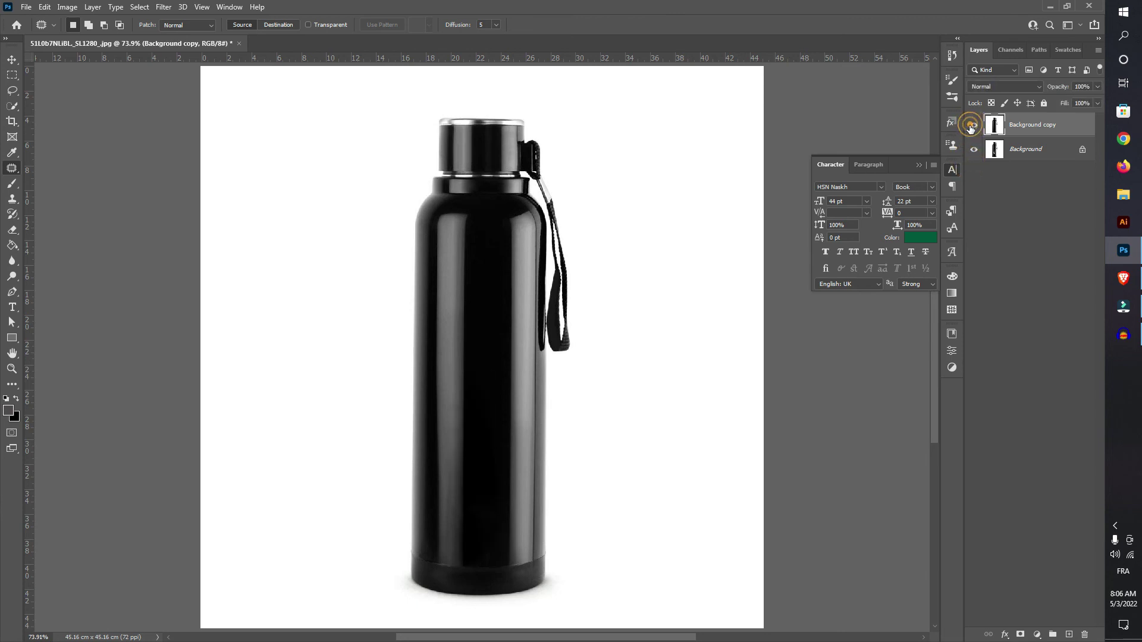